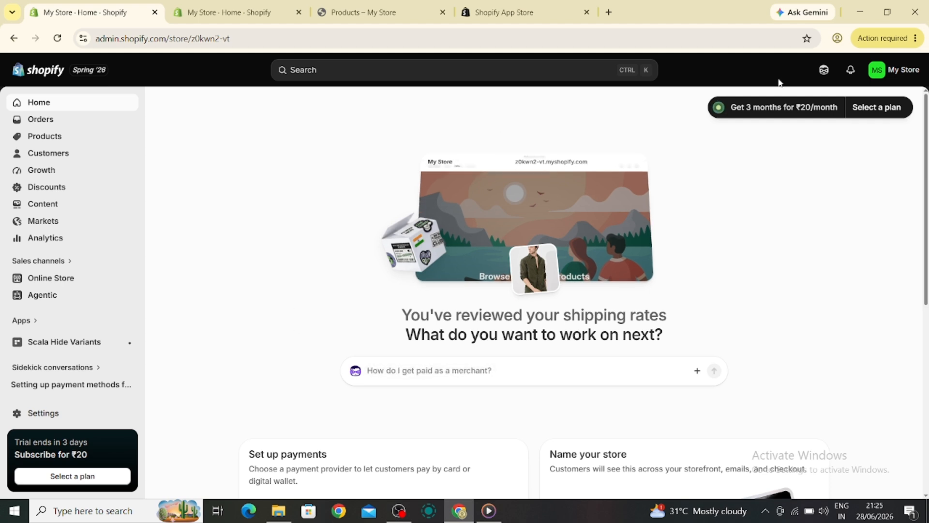
Open the store's Taxes and duties settings and examine the tax regions with their collection status and tax services.
{"action": "left_click", "coordinate": [886, 70]}
{"action": "left_click", "coordinate": [838, 199]}
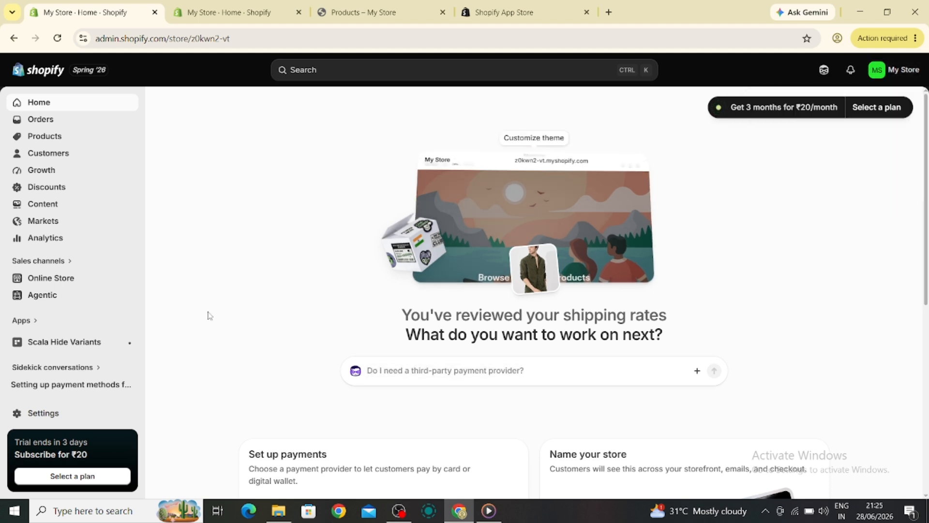
{"action": "left_click", "coordinate": [42, 410]}
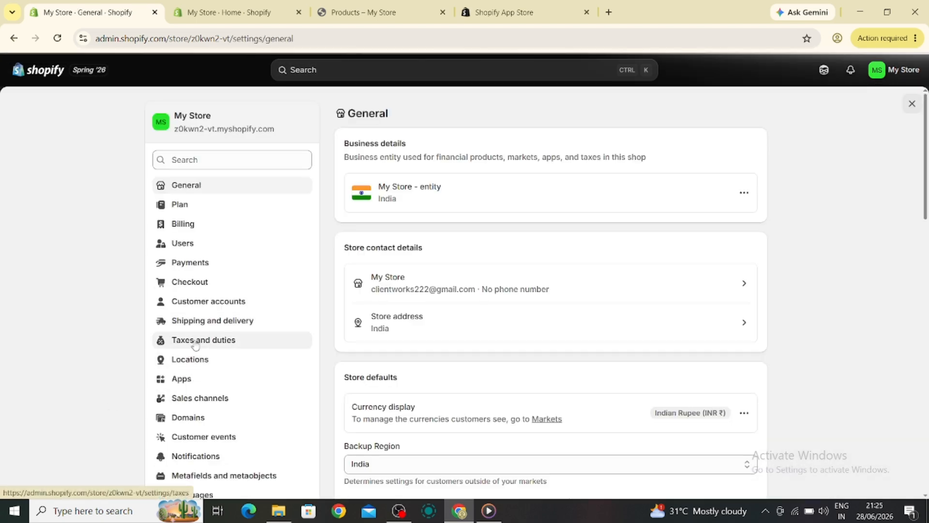
{"action": "left_click", "coordinate": [195, 341]}
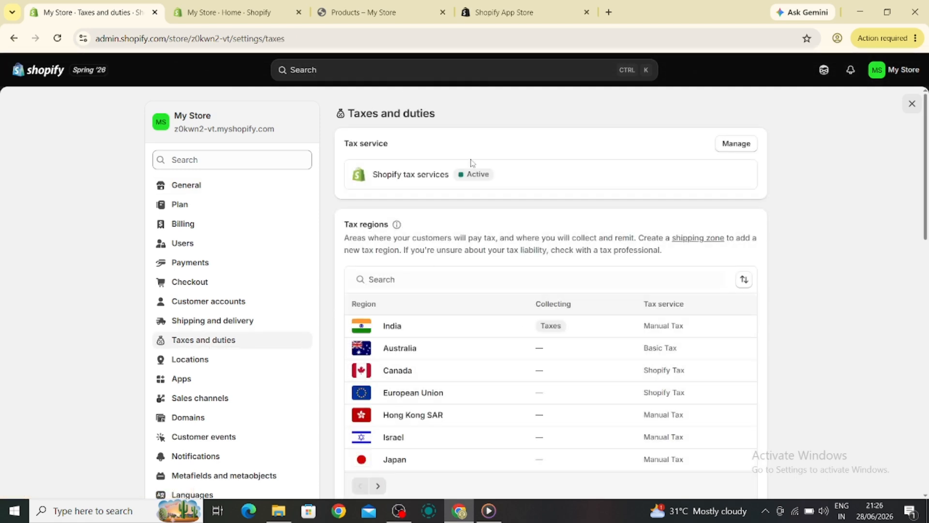
{"action": "scroll", "coordinate": [506, 247], "scroll_direction": "down", "scroll_amount": 2}
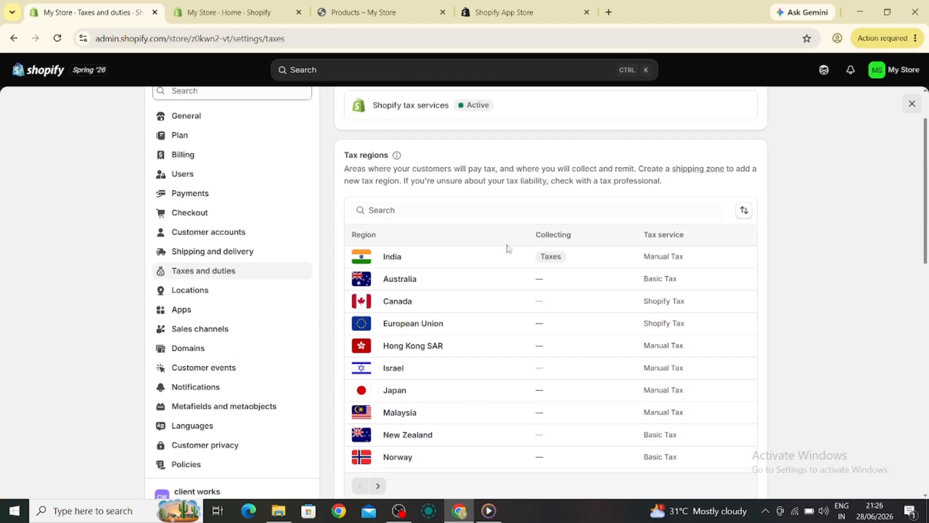
{"action": "scroll", "coordinate": [508, 248], "scroll_direction": "up", "scroll_amount": 1}
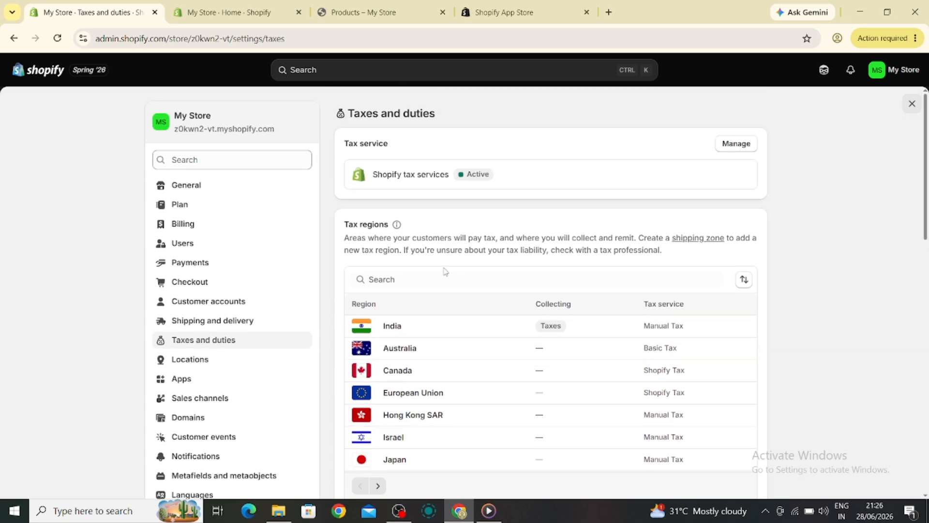
{"action": "scroll", "coordinate": [449, 308], "scroll_direction": "down", "scroll_amount": 2}
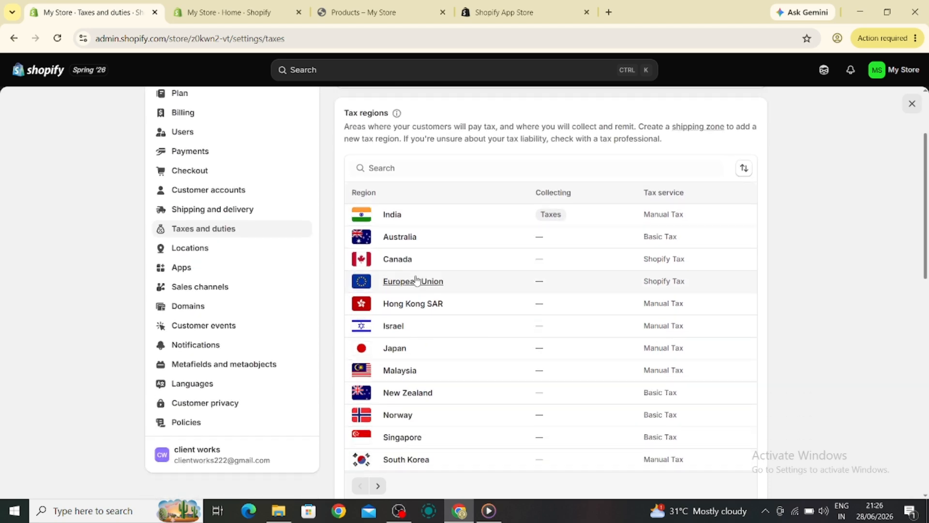
{"action": "scroll", "coordinate": [436, 218], "scroll_direction": "down", "scroll_amount": 1}
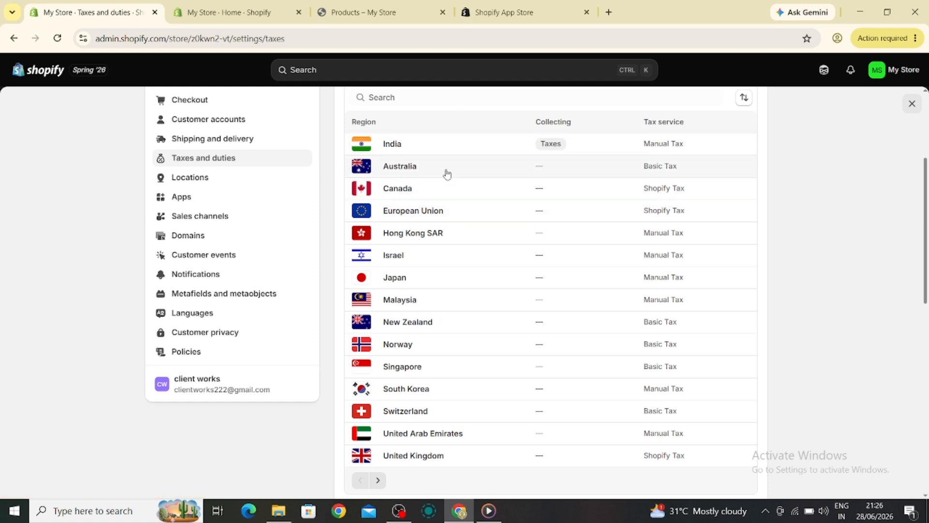
{"action": "scroll", "coordinate": [444, 221], "scroll_direction": "down", "scroll_amount": 1}
{"action": "scroll", "coordinate": [445, 223], "scroll_direction": "up", "scroll_amount": 1}
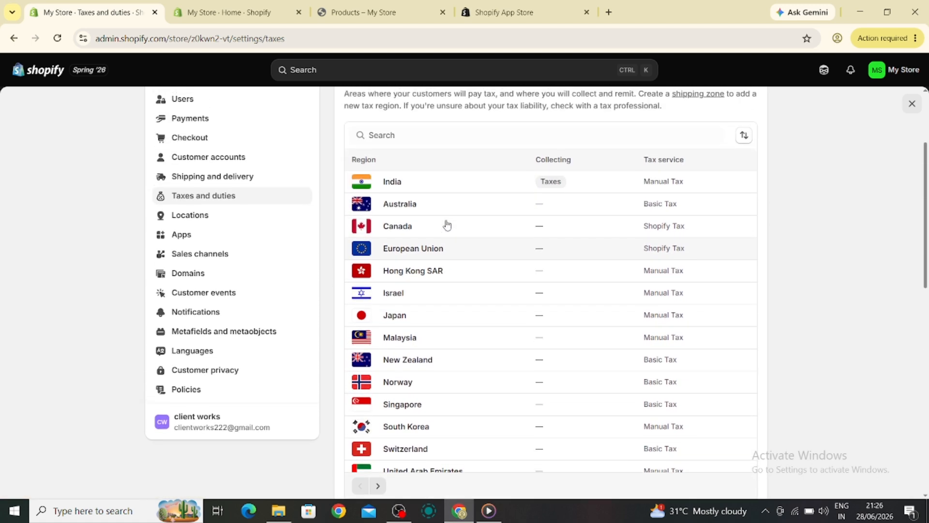
{"action": "scroll", "coordinate": [446, 224], "scroll_direction": "up", "scroll_amount": 1}
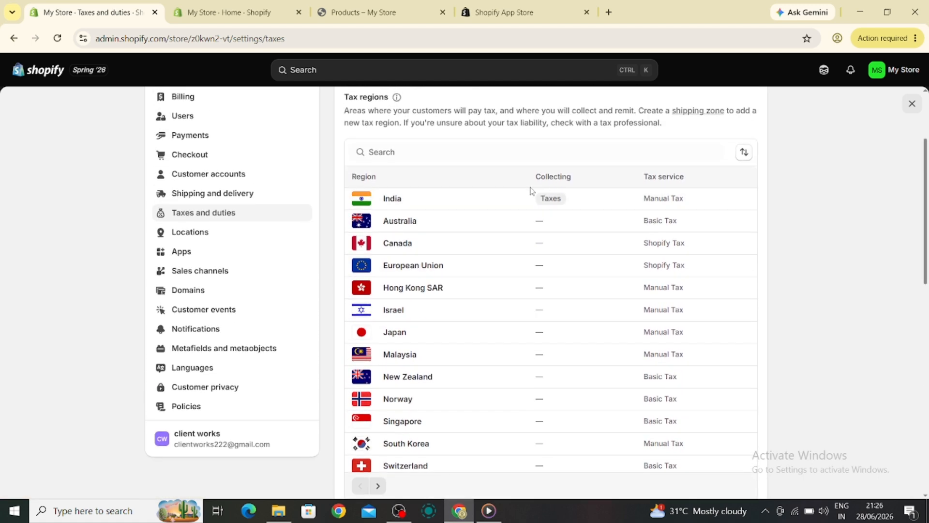
Open the India tax region and examine its base tax rates for the country and each state.
{"action": "left_click", "coordinate": [431, 201]}
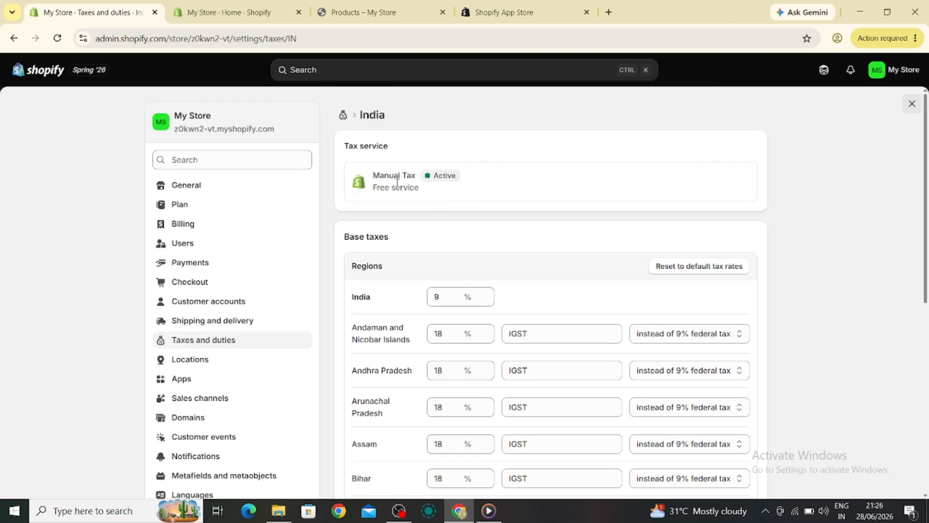
{"action": "scroll", "coordinate": [396, 183], "scroll_direction": "down", "scroll_amount": 2}
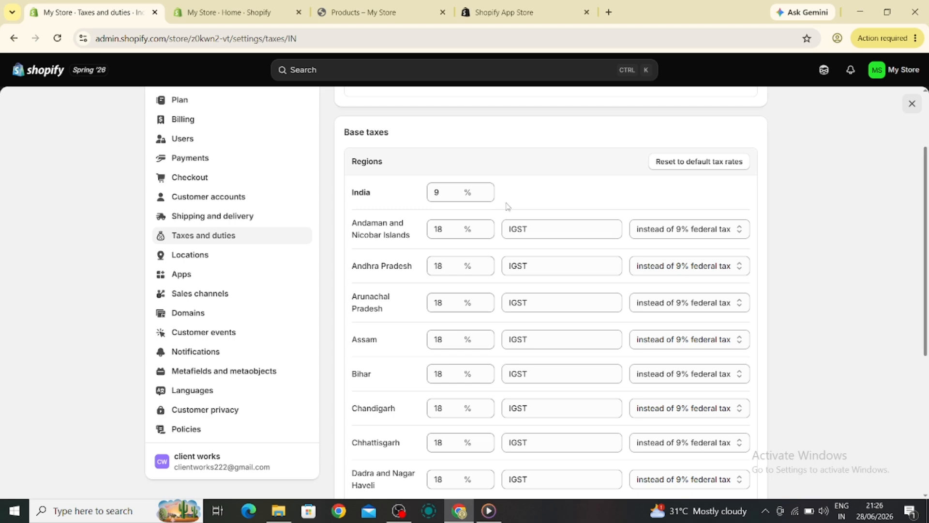
{"action": "scroll", "coordinate": [410, 199], "scroll_direction": "down", "scroll_amount": 1}
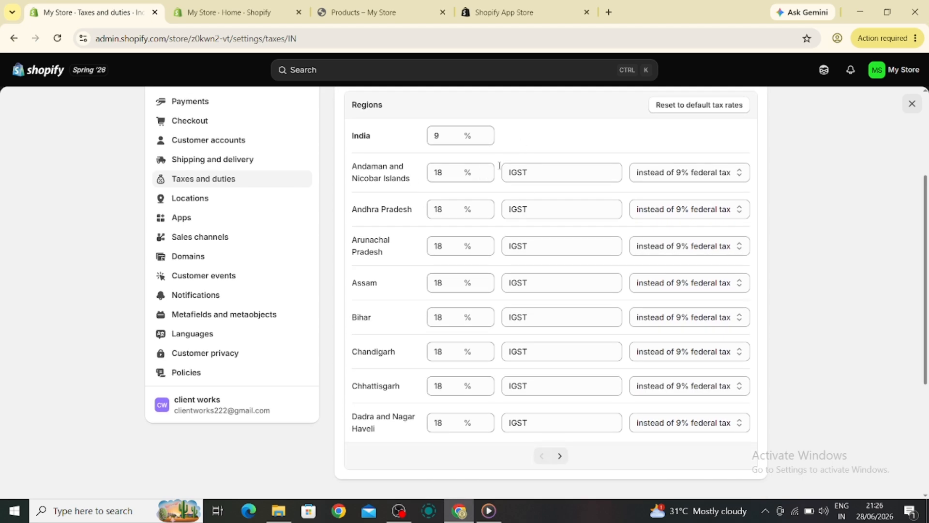
{"action": "scroll", "coordinate": [485, 236], "scroll_direction": "down", "scroll_amount": 3}
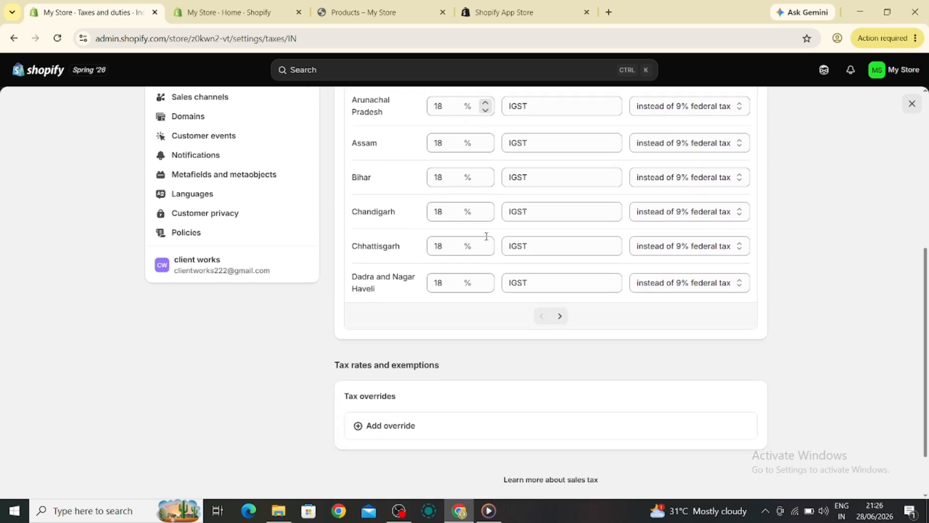
{"action": "scroll", "coordinate": [486, 236], "scroll_direction": "up", "scroll_amount": 2}
{"action": "scroll", "coordinate": [486, 236], "scroll_direction": "up", "scroll_amount": 3}
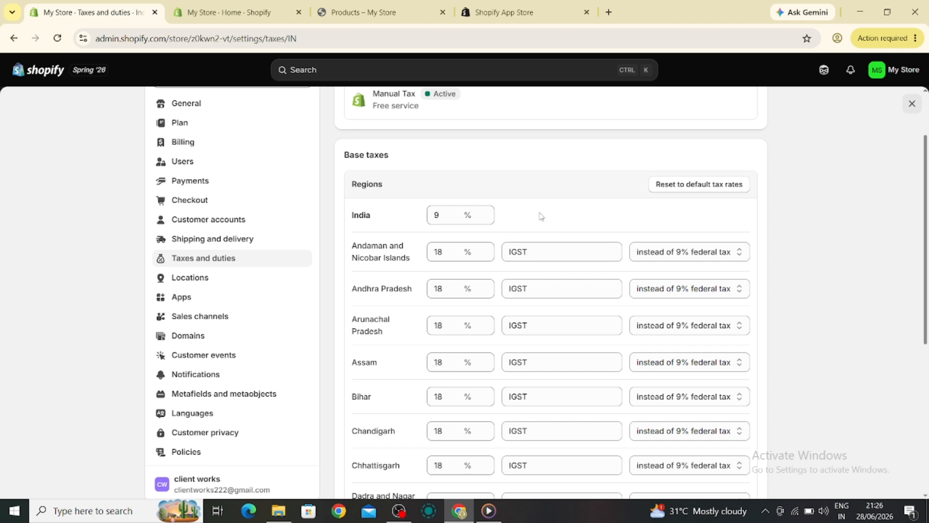
Check the federal tax calculation choices for Andaman and Nicobar Islands and review the remaining regional rates.
{"action": "left_click", "coordinate": [742, 265]}
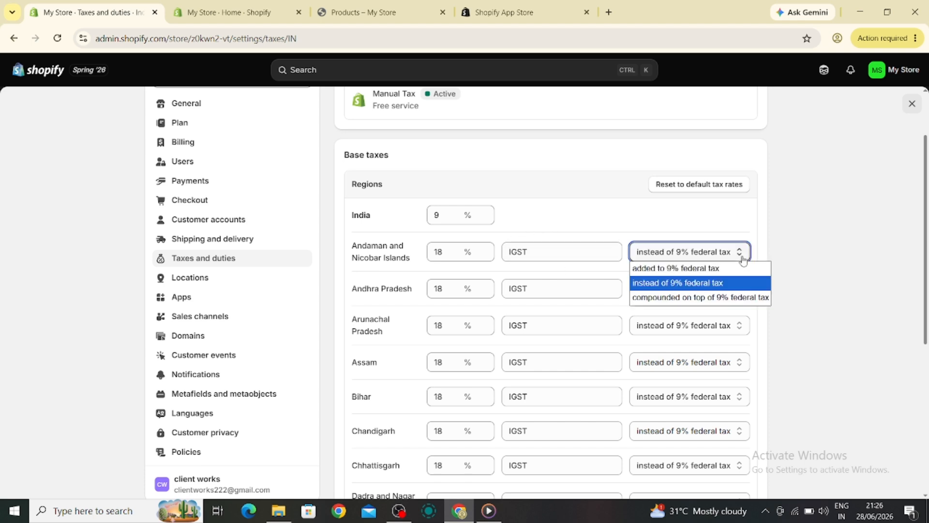
{"action": "left_click", "coordinate": [718, 261]}
{"action": "scroll", "coordinate": [505, 258], "scroll_direction": "up", "scroll_amount": 2}
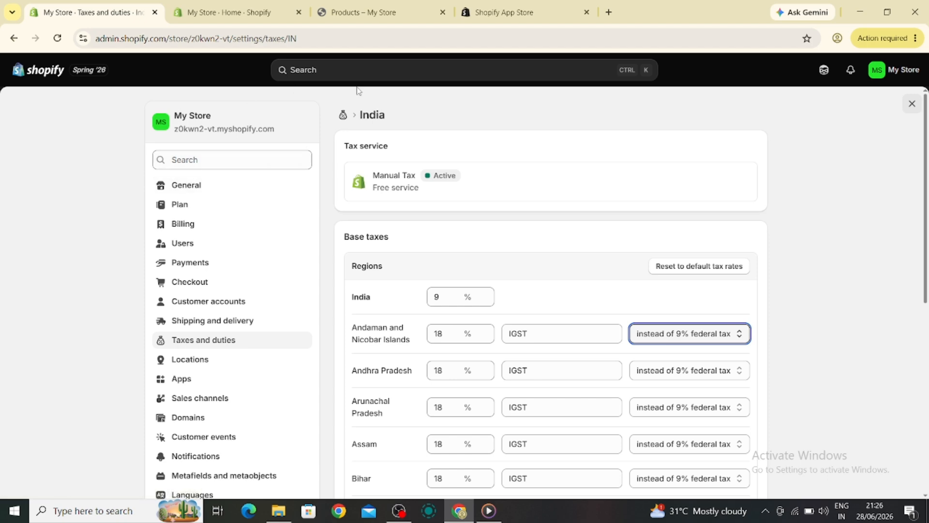
{"action": "scroll", "coordinate": [425, 265], "scroll_direction": "down", "scroll_amount": 3}
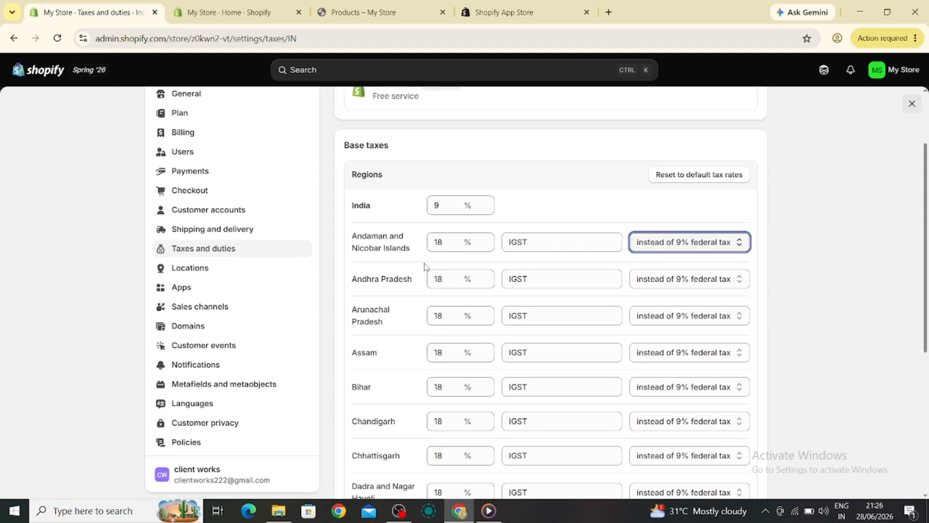
{"action": "scroll", "coordinate": [483, 231], "scroll_direction": "down", "scroll_amount": 1}
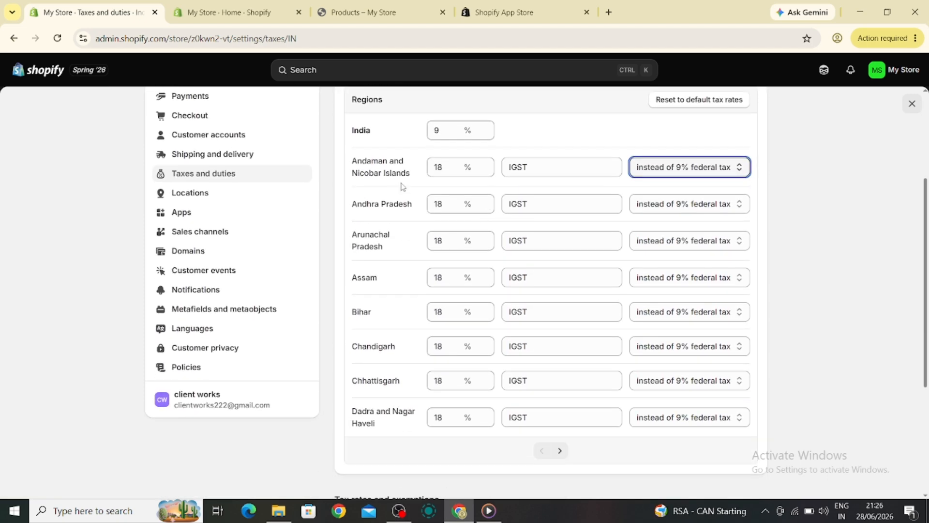
{"action": "scroll", "coordinate": [401, 185], "scroll_direction": "up", "scroll_amount": 3}
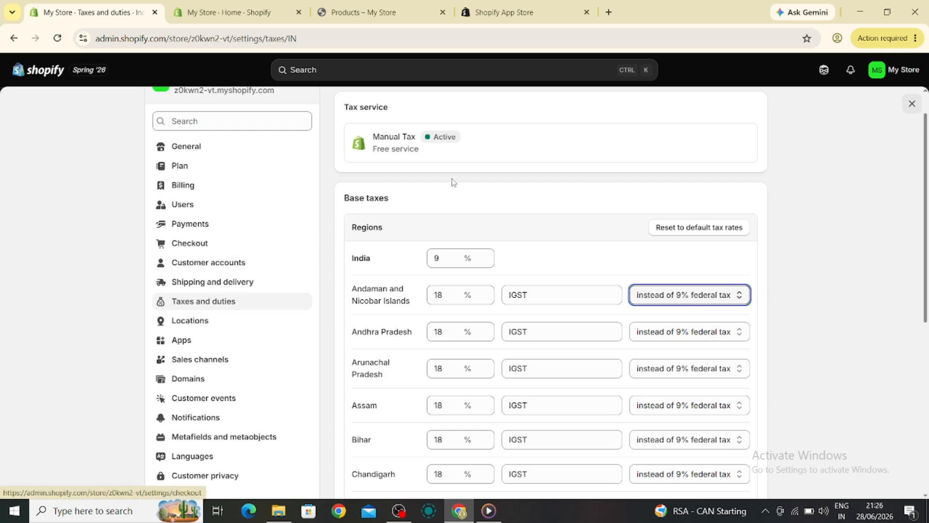
{"action": "scroll", "coordinate": [501, 199], "scroll_direction": "up", "scroll_amount": 1}
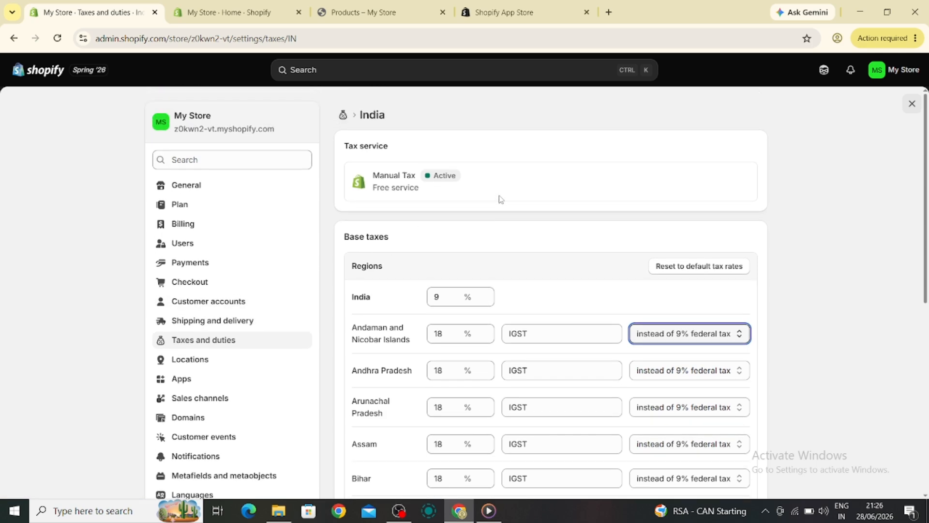
{"action": "scroll", "coordinate": [501, 200], "scroll_direction": "down", "scroll_amount": 5}
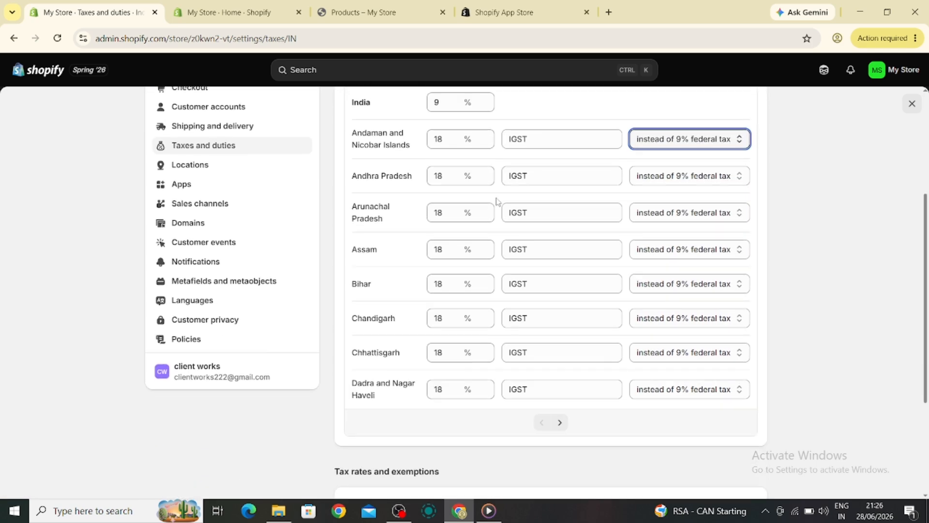
{"action": "scroll", "coordinate": [499, 200], "scroll_direction": "up", "scroll_amount": 5}
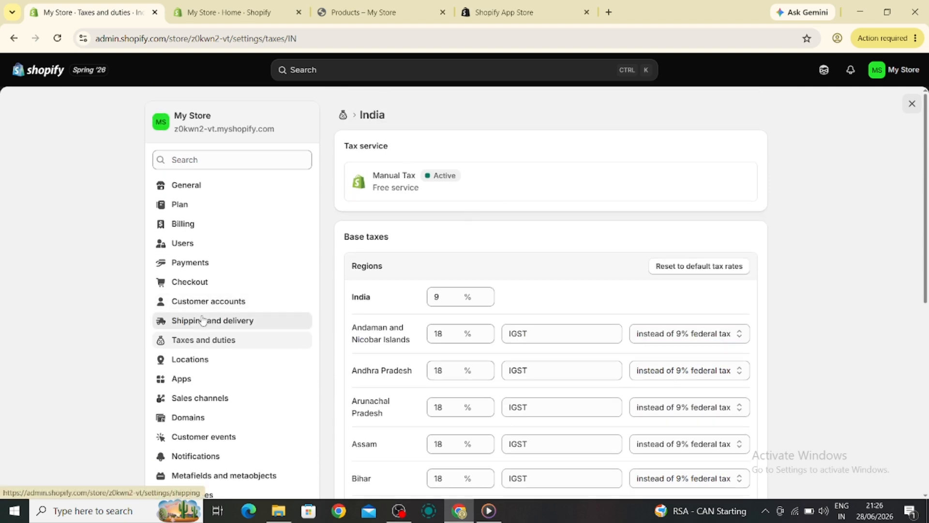
View the shipping profiles in the Shipping and delivery settings and return to Taxes and duties.
{"action": "left_click", "coordinate": [213, 319]}
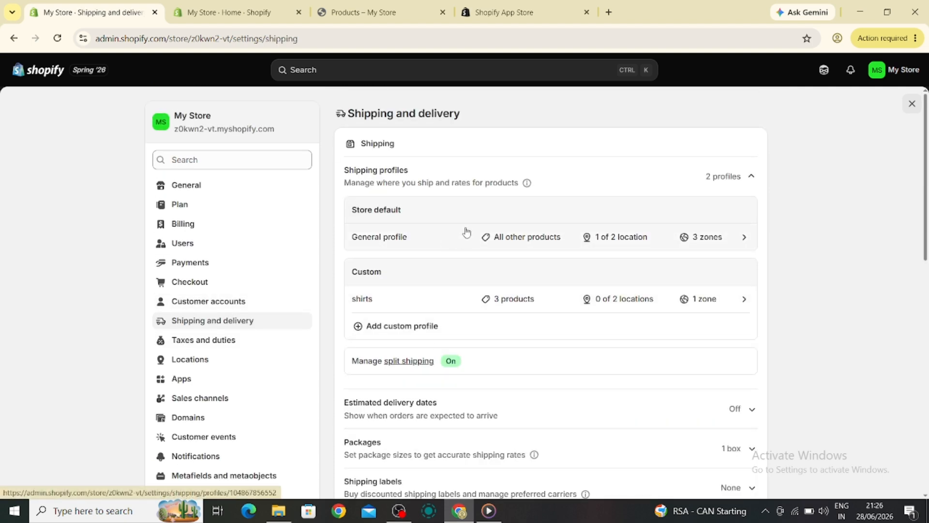
{"action": "left_click", "coordinate": [215, 342]}
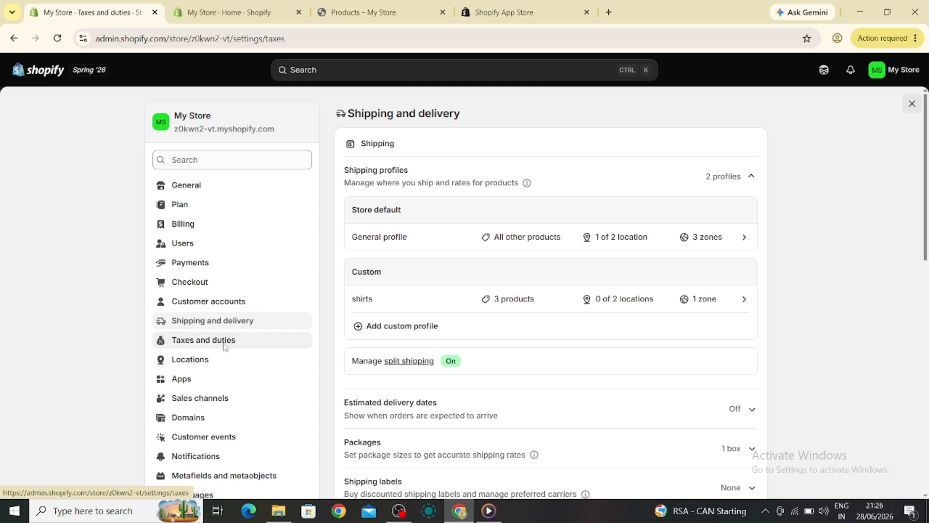
{"action": "scroll", "coordinate": [447, 272], "scroll_direction": "down", "scroll_amount": 2}
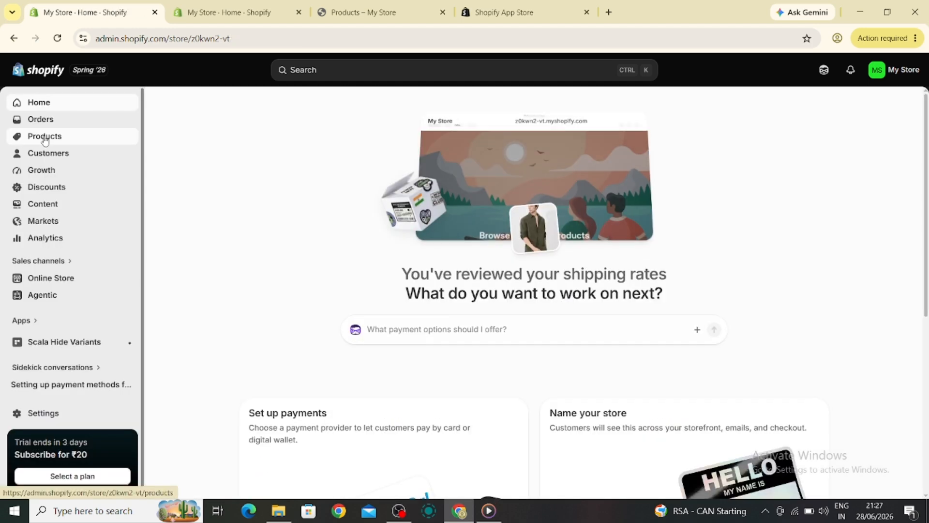
Open the matrix wrist watch product and check its "Charge tax on this product" option under the pricing details.
{"action": "left_click", "coordinate": [45, 136]}
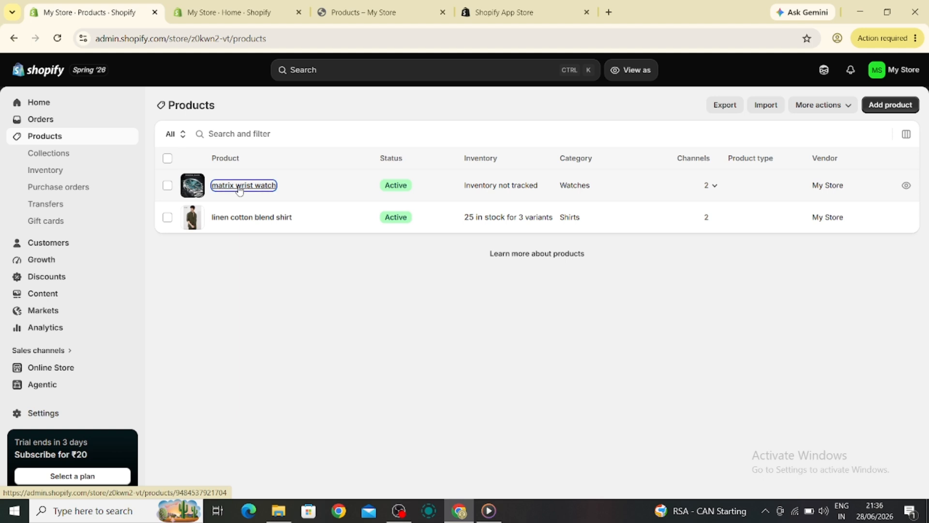
{"action": "left_click", "coordinate": [239, 186]}
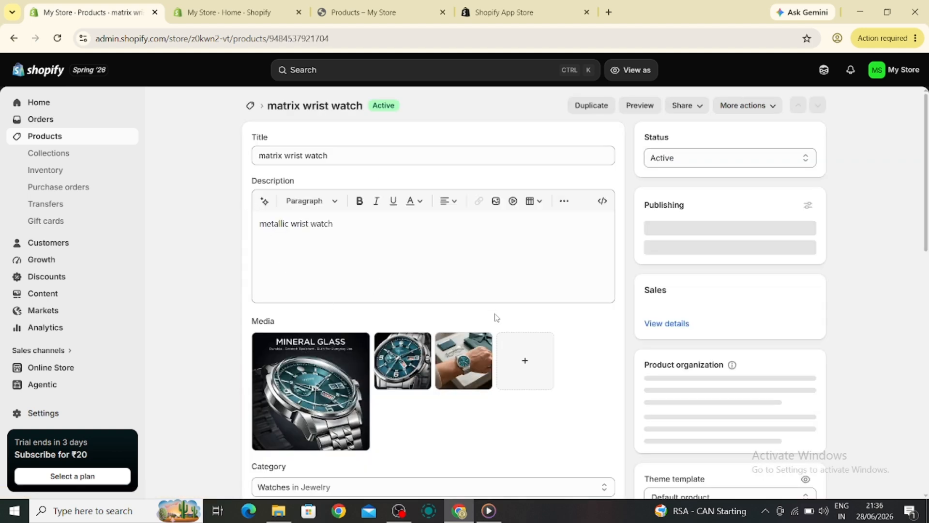
{"action": "scroll", "coordinate": [499, 319], "scroll_direction": "down", "scroll_amount": 7}
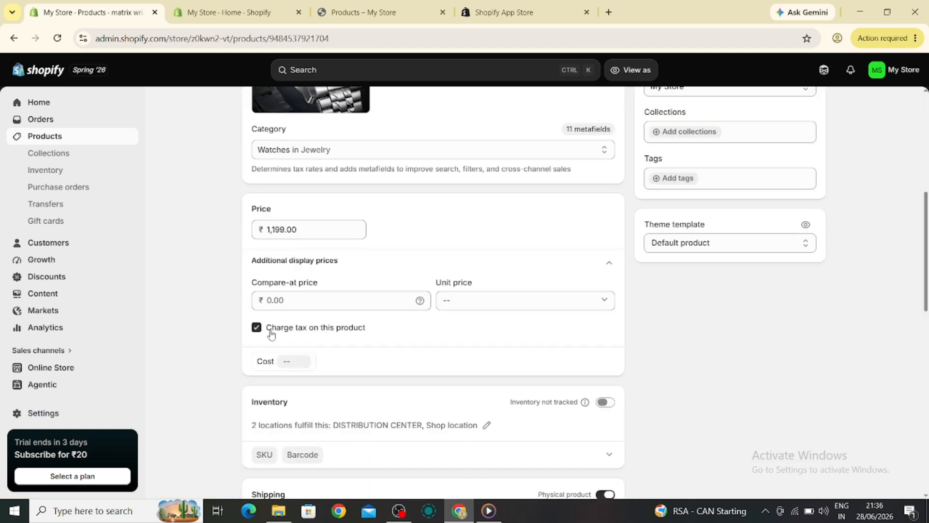
{"action": "left_click", "coordinate": [271, 333]}
{"action": "left_click", "coordinate": [267, 332]}
{"action": "left_click_drag", "start_coordinate": [270, 332], "coordinate": [364, 329]}
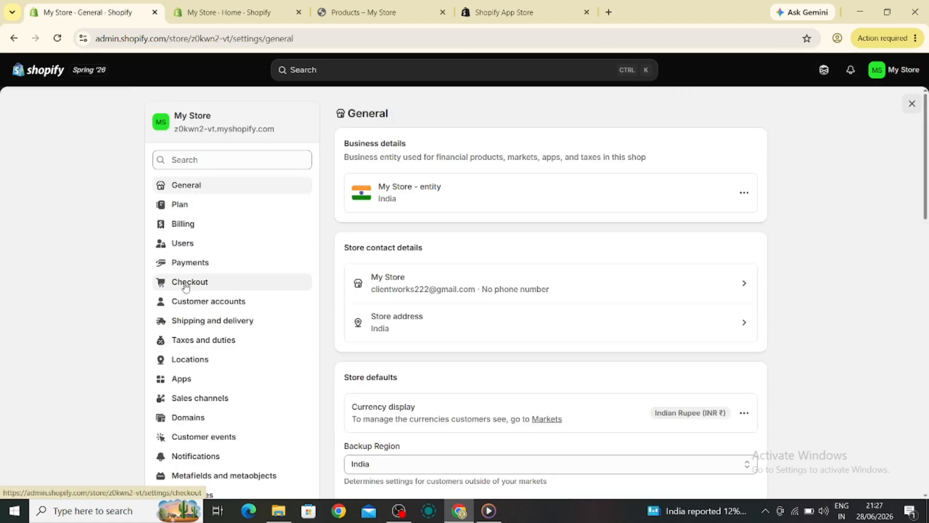
Revisit the tax regions in the Taxes and duties settings and return to the store's product list.
{"action": "left_click", "coordinate": [198, 341]}
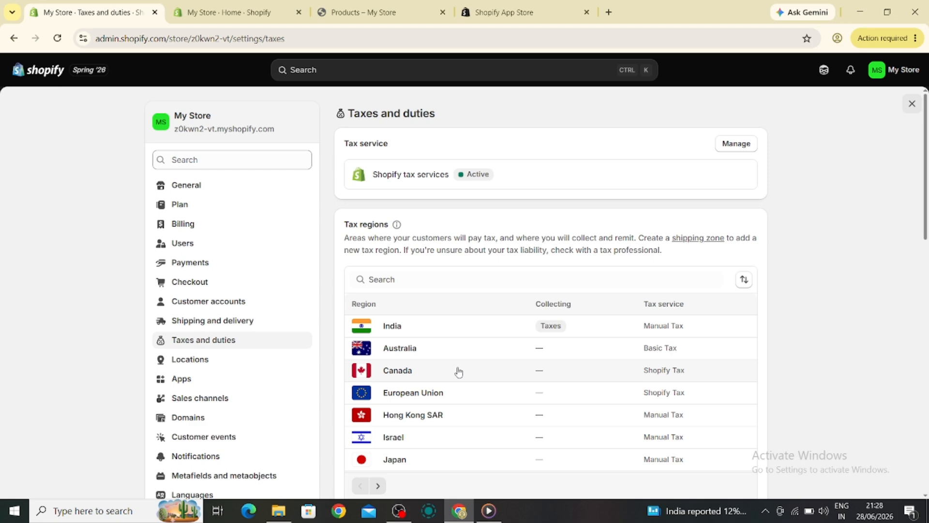
{"action": "left_click", "coordinate": [911, 104]}
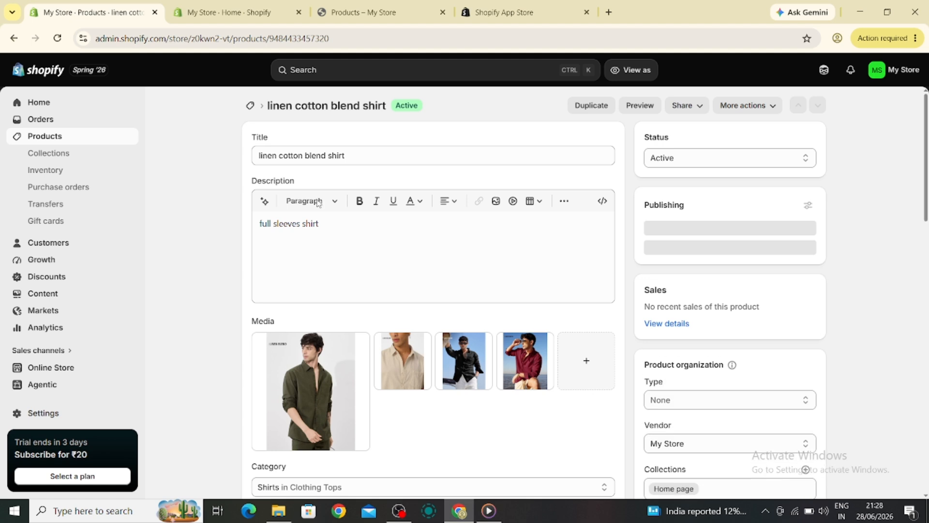
{"action": "left_click", "coordinate": [46, 140]}
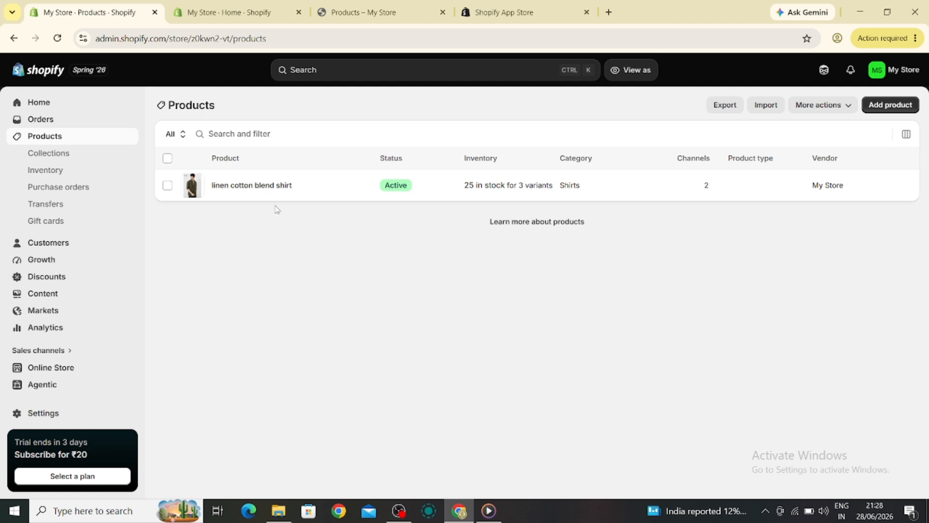
{"action": "left_click", "coordinate": [49, 413]}
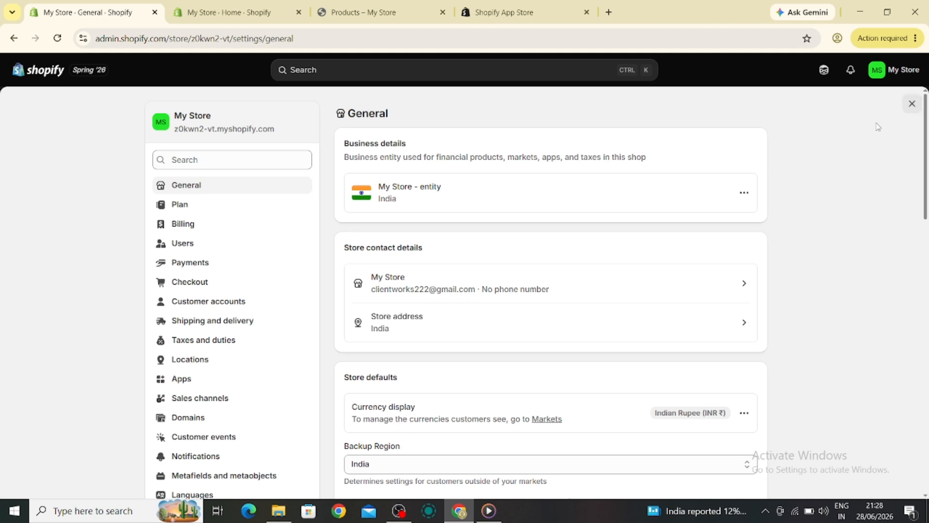
{"action": "left_click", "coordinate": [912, 105]}
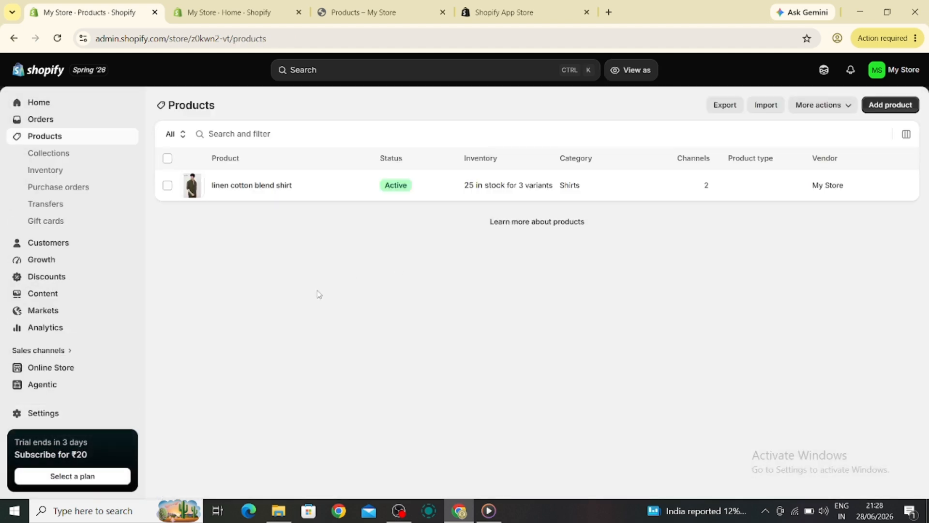
{"action": "left_click", "coordinate": [54, 415]}
{"action": "left_click", "coordinate": [912, 105]}
Open the Australia tax region from the Taxes and duties settings.
{"action": "left_click", "coordinate": [56, 414]}
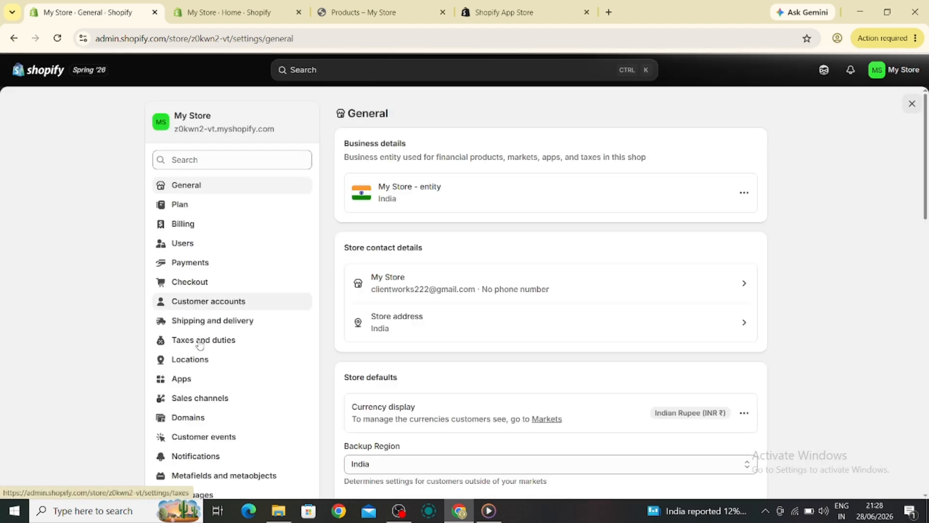
{"action": "left_click", "coordinate": [200, 341]}
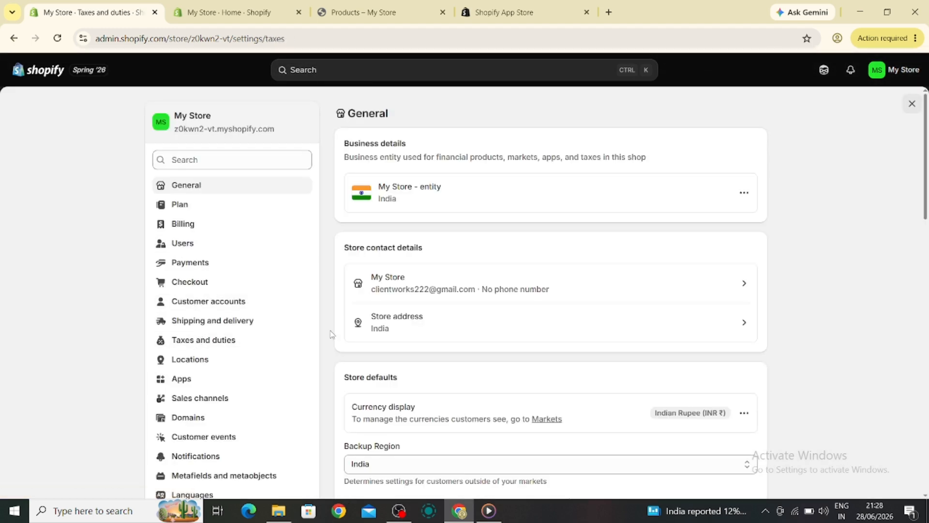
{"action": "scroll", "coordinate": [427, 314], "scroll_direction": "down", "scroll_amount": 3}
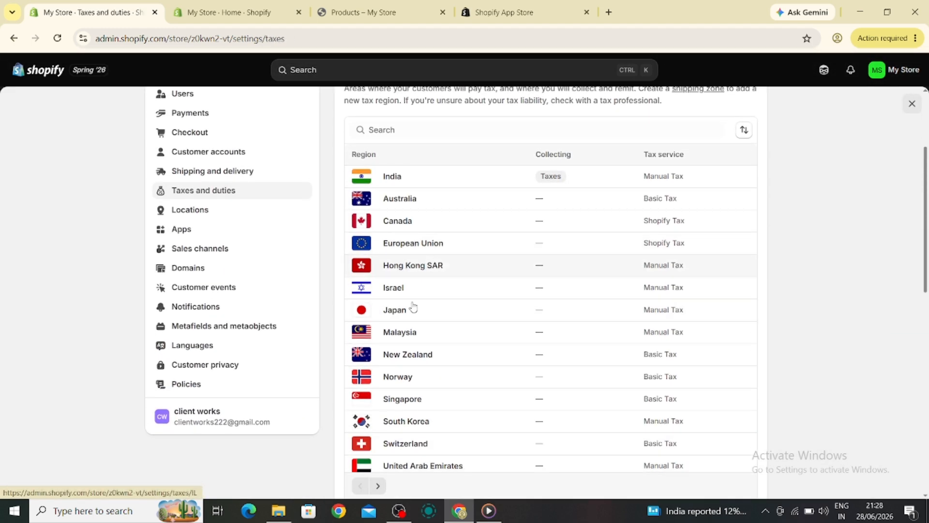
{"action": "left_click", "coordinate": [407, 201]}
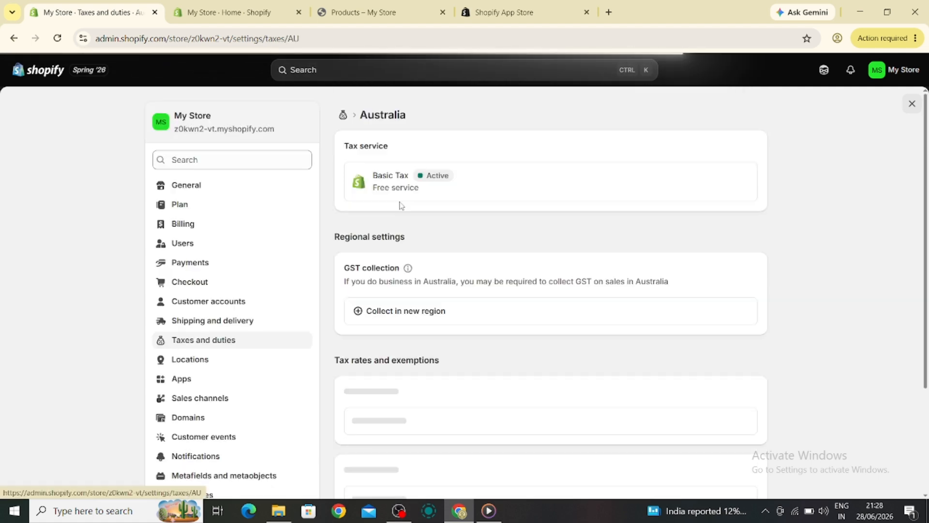
Review Australia's tax service, GST collection, and shipping and product override options, and return to the product list.
{"action": "scroll", "coordinate": [436, 256], "scroll_direction": "down", "scroll_amount": 1}
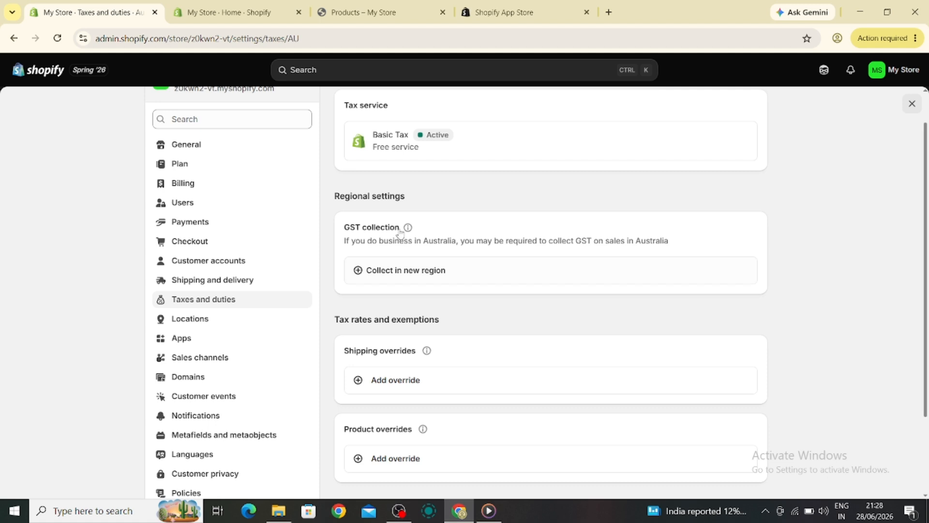
{"action": "scroll", "coordinate": [483, 274], "scroll_direction": "down", "scroll_amount": 2}
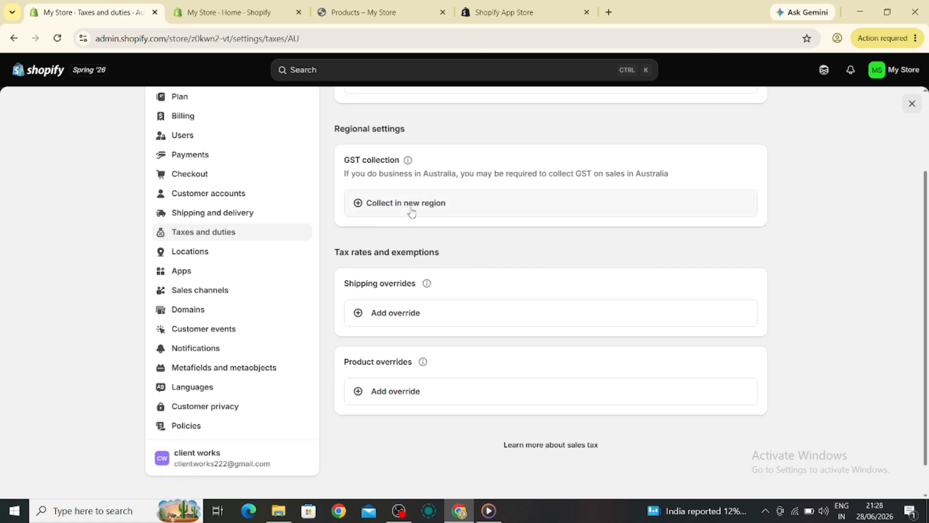
{"action": "scroll", "coordinate": [400, 212], "scroll_direction": "up", "scroll_amount": 3}
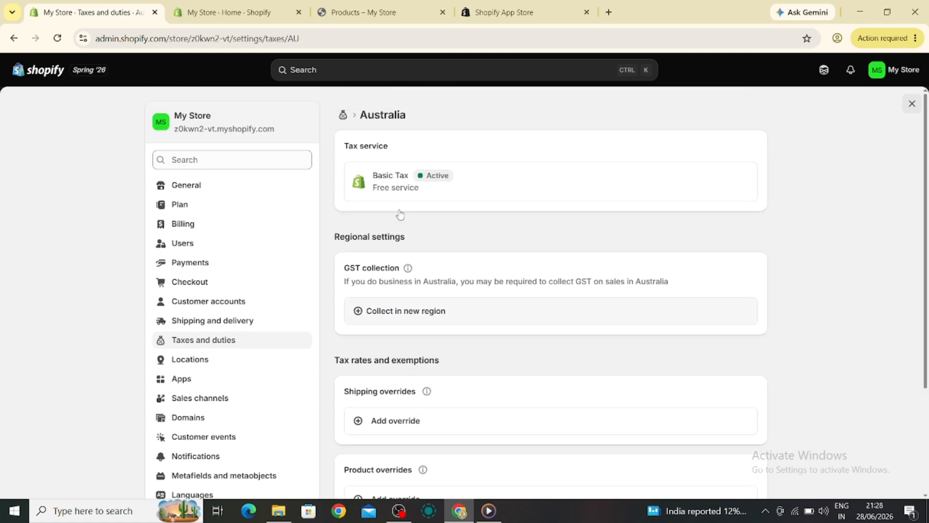
{"action": "scroll", "coordinate": [487, 292], "scroll_direction": "down", "scroll_amount": 1}
{"action": "scroll", "coordinate": [486, 292], "scroll_direction": "up", "scroll_amount": 1}
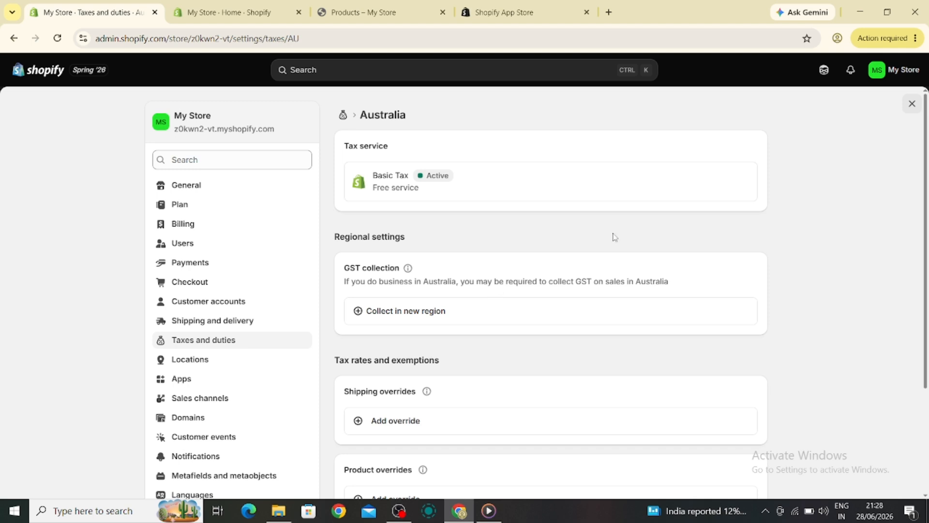
{"action": "left_click", "coordinate": [911, 105]}
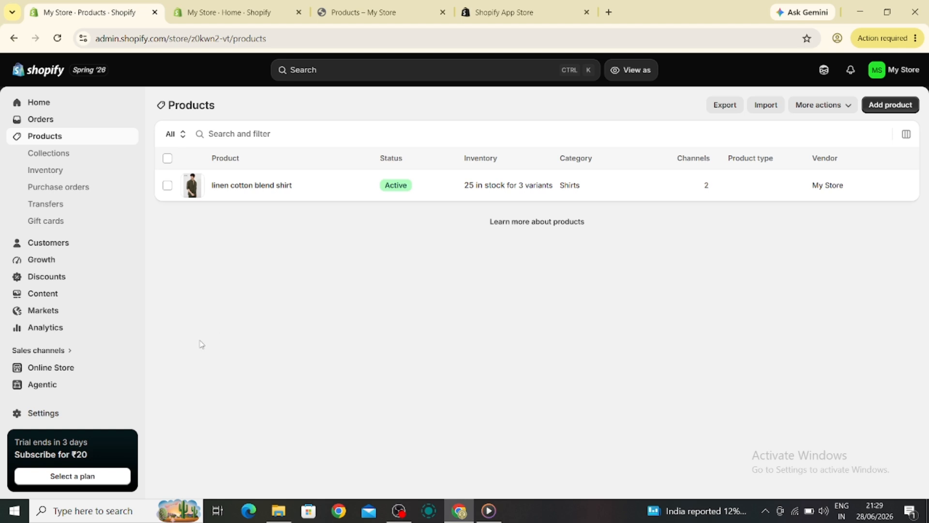
Enable "Charge sales tax on shipping" in the additional configuration of the Taxes and duties settings and save the change.
{"action": "left_click", "coordinate": [109, 409]}
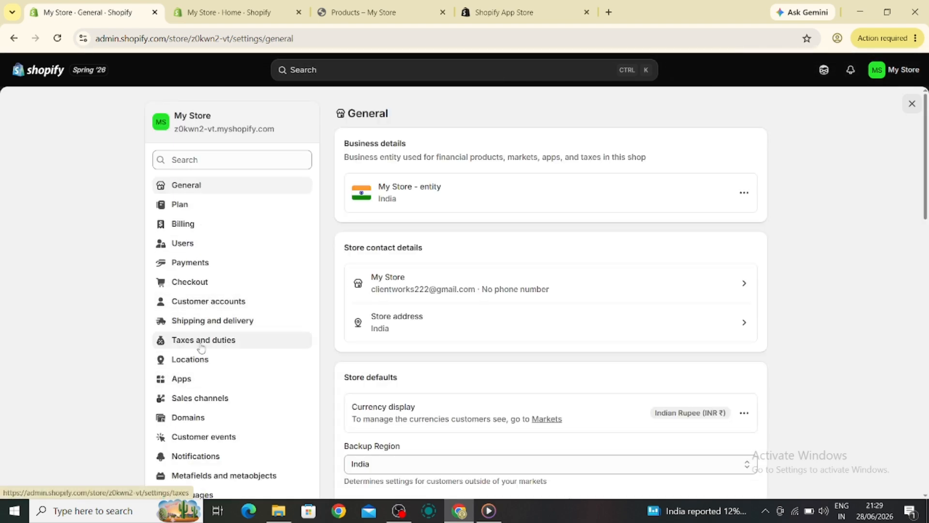
{"action": "left_click", "coordinate": [201, 347]}
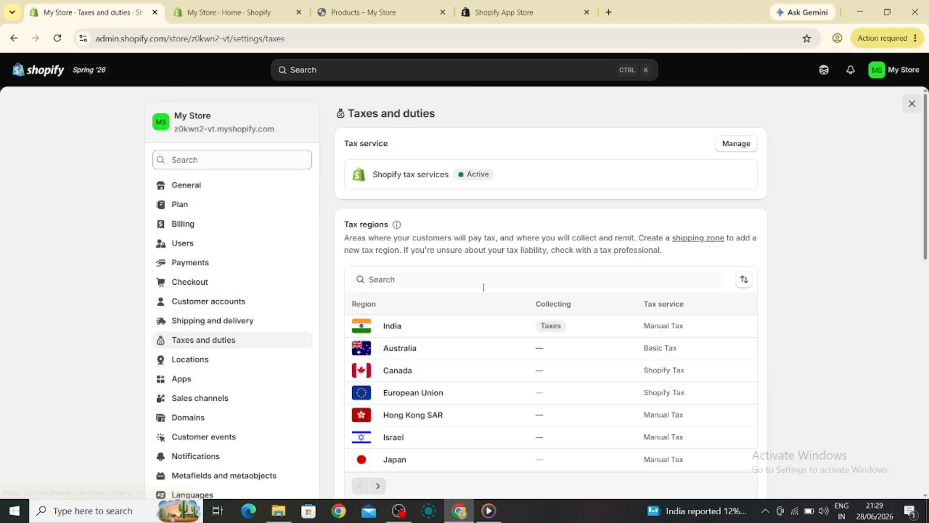
{"action": "scroll", "coordinate": [483, 288], "scroll_direction": "down", "scroll_amount": 10}
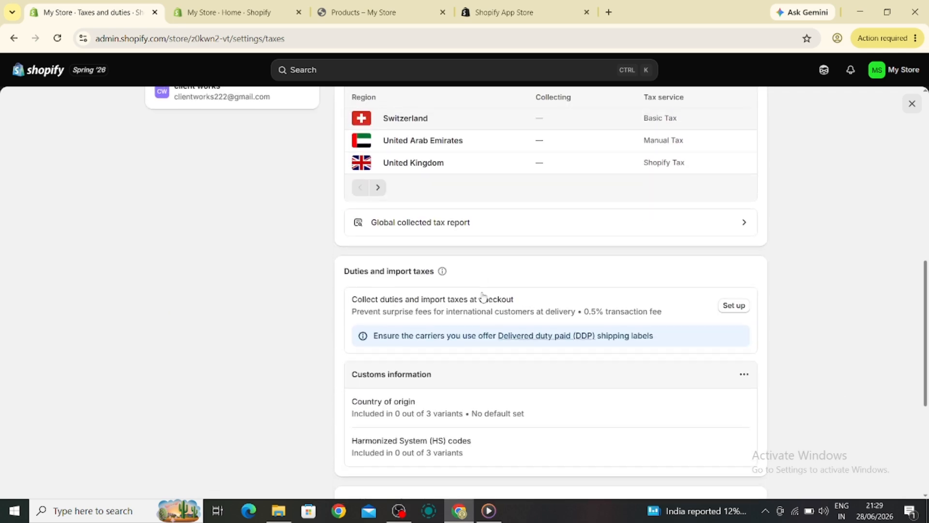
{"action": "scroll", "coordinate": [482, 295], "scroll_direction": "down", "scroll_amount": 3}
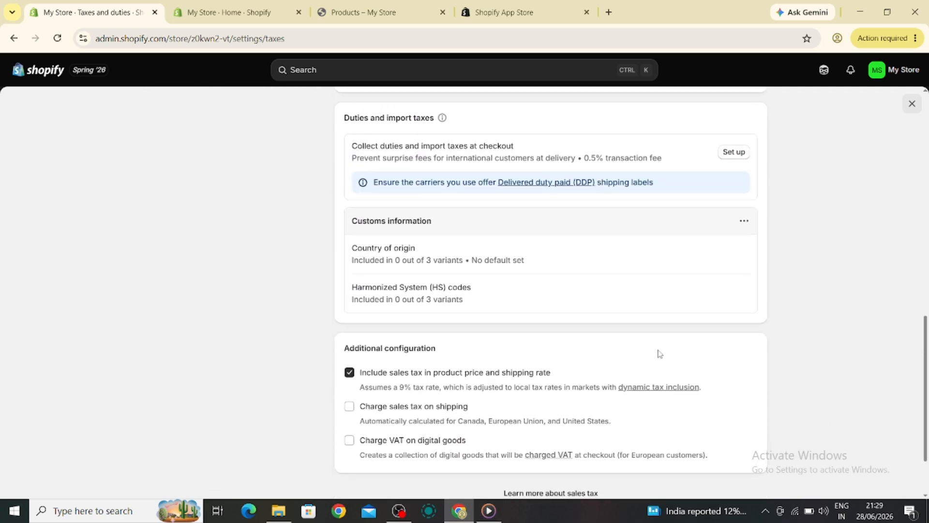
{"action": "scroll", "coordinate": [562, 315], "scroll_direction": "down", "scroll_amount": 2}
{"action": "left_click_drag", "start_coordinate": [361, 291], "coordinate": [572, 286]}
{"action": "left_click", "coordinate": [429, 301]}
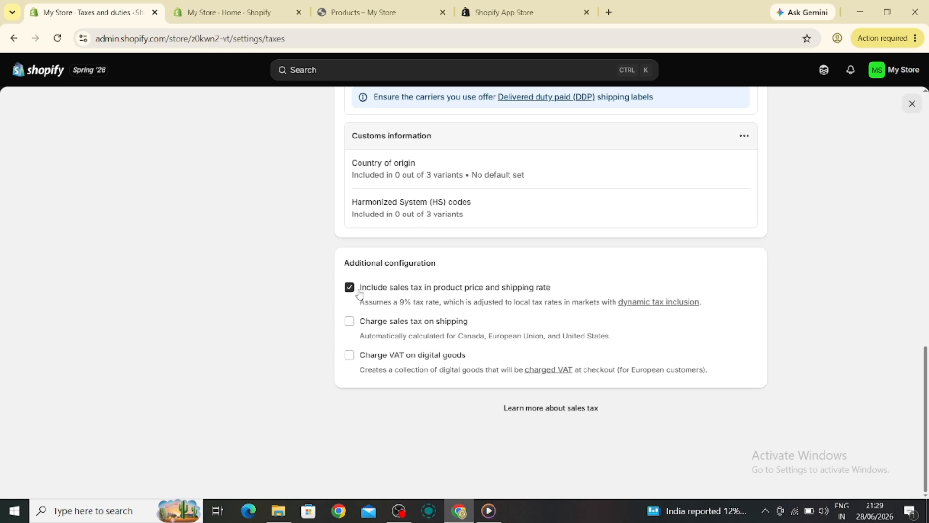
{"action": "left_click", "coordinate": [349, 321]}
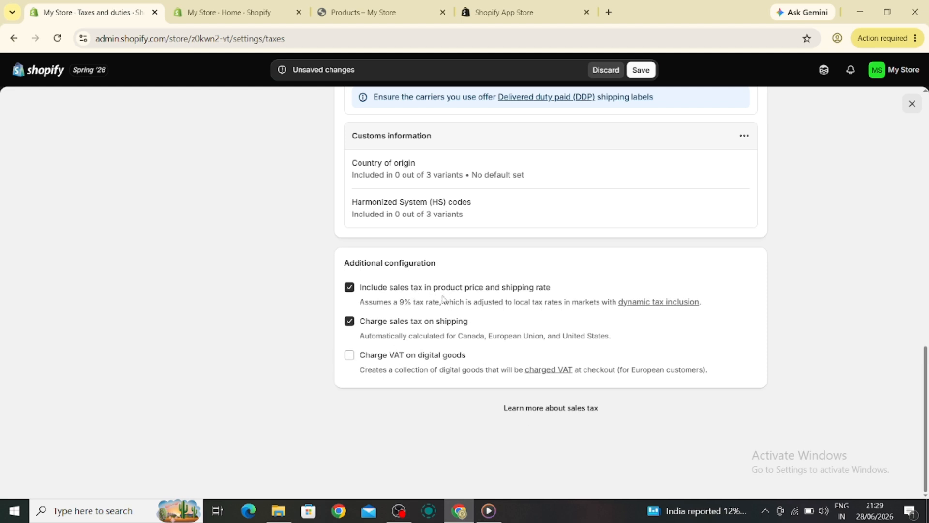
{"action": "left_click", "coordinate": [640, 70]}
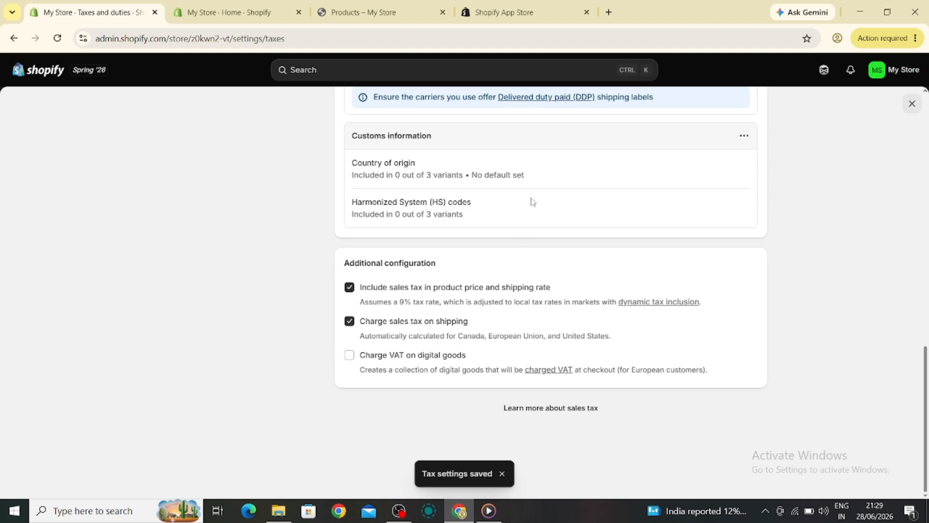
Look over the tax regions and the duties and import taxes sections once more, and close the settings.
{"action": "scroll", "coordinate": [532, 202], "scroll_direction": "up", "scroll_amount": 1}
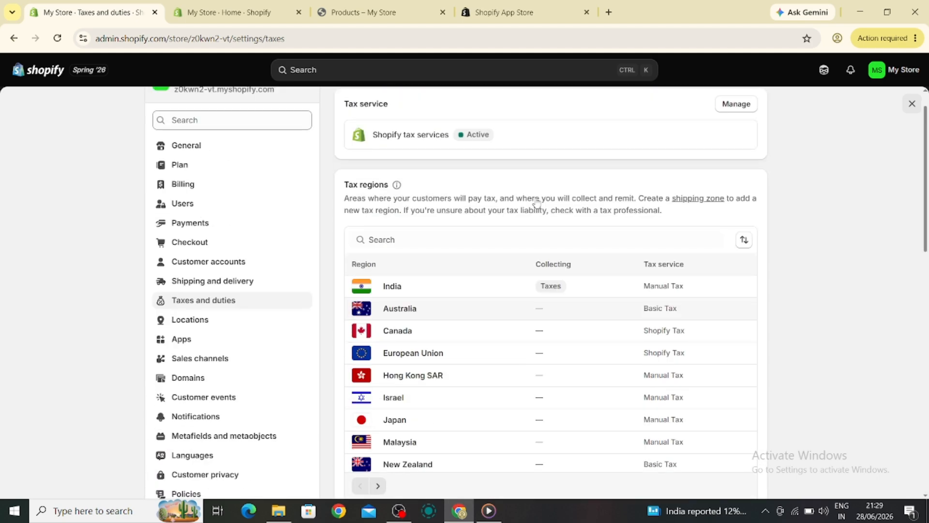
{"action": "scroll", "coordinate": [536, 202], "scroll_direction": "down", "scroll_amount": 10}
{"action": "scroll", "coordinate": [536, 203], "scroll_direction": "up", "scroll_amount": 8}
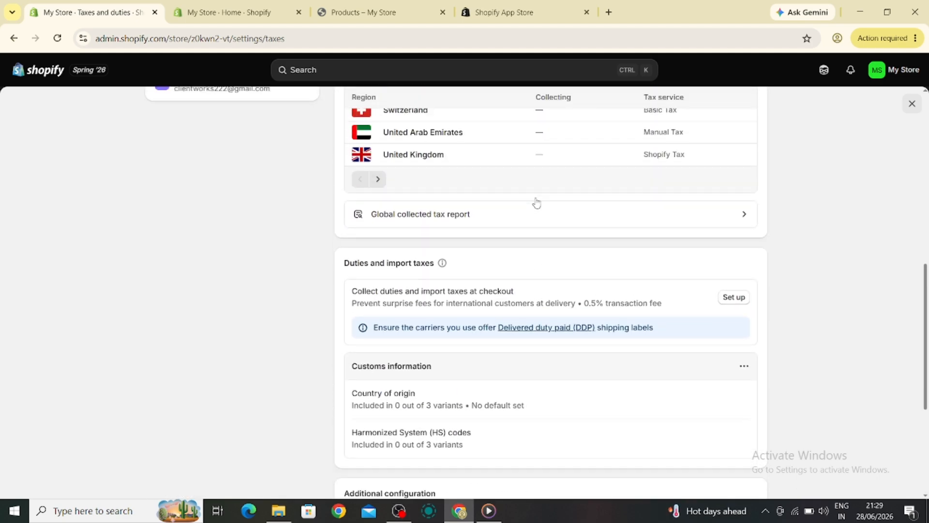
{"action": "scroll", "coordinate": [536, 202], "scroll_direction": "up", "scroll_amount": 4}
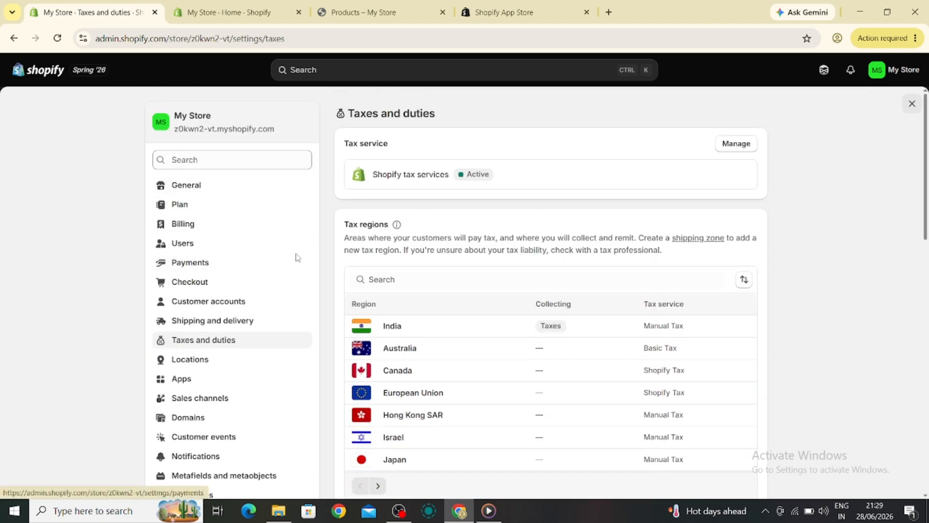
{"action": "scroll", "coordinate": [300, 318], "scroll_direction": "down", "scroll_amount": 3}
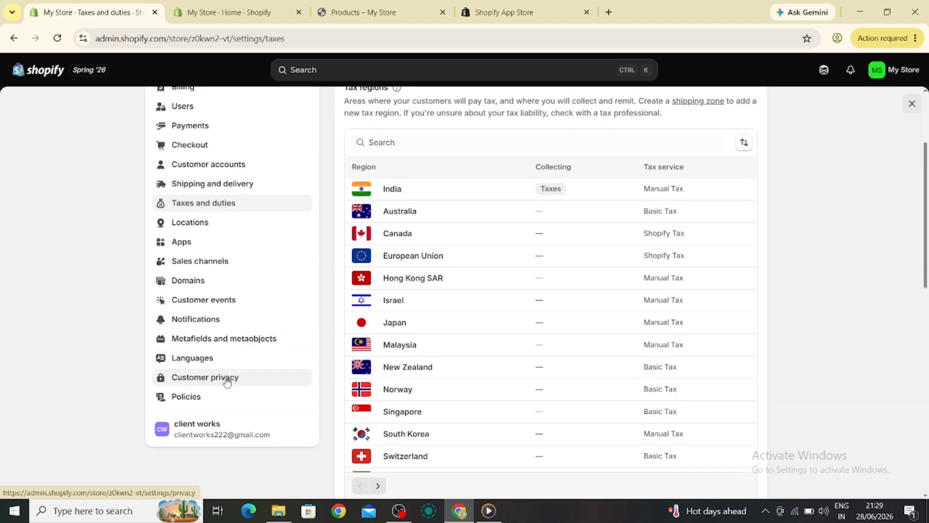
{"action": "scroll", "coordinate": [197, 341], "scroll_direction": "up", "scroll_amount": 2}
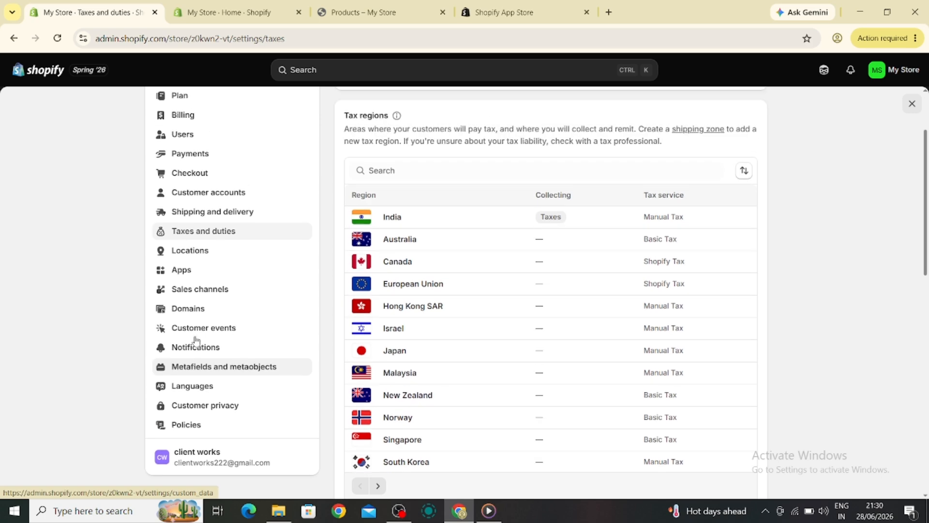
{"action": "scroll", "coordinate": [195, 341], "scroll_direction": "up", "scroll_amount": 2}
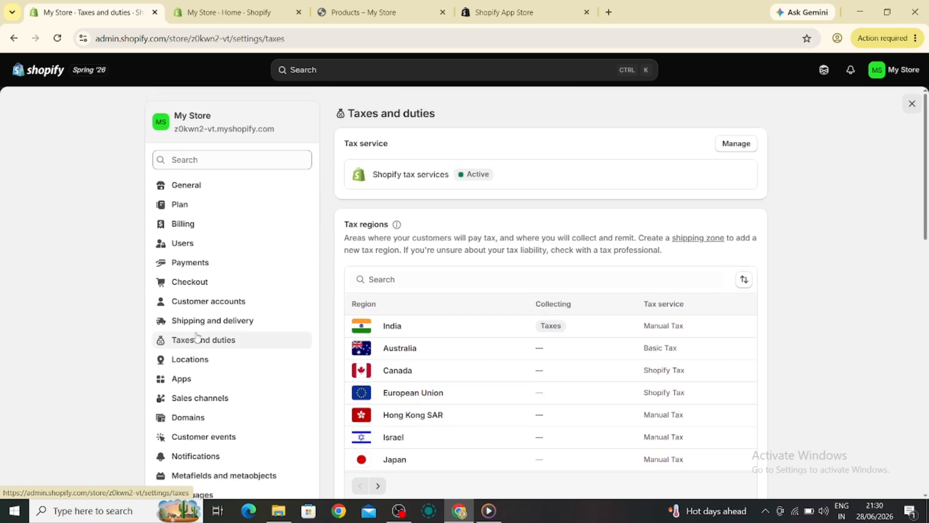
{"action": "left_click", "coordinate": [912, 103]}
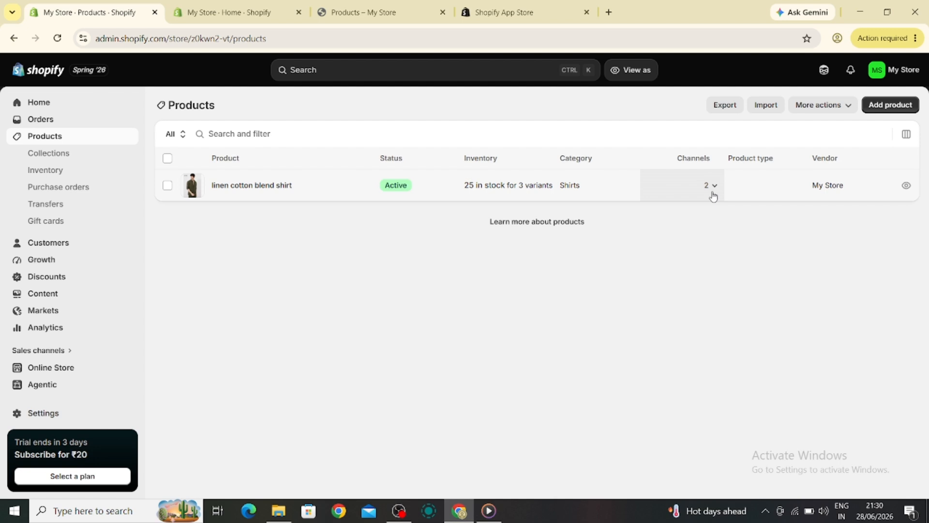